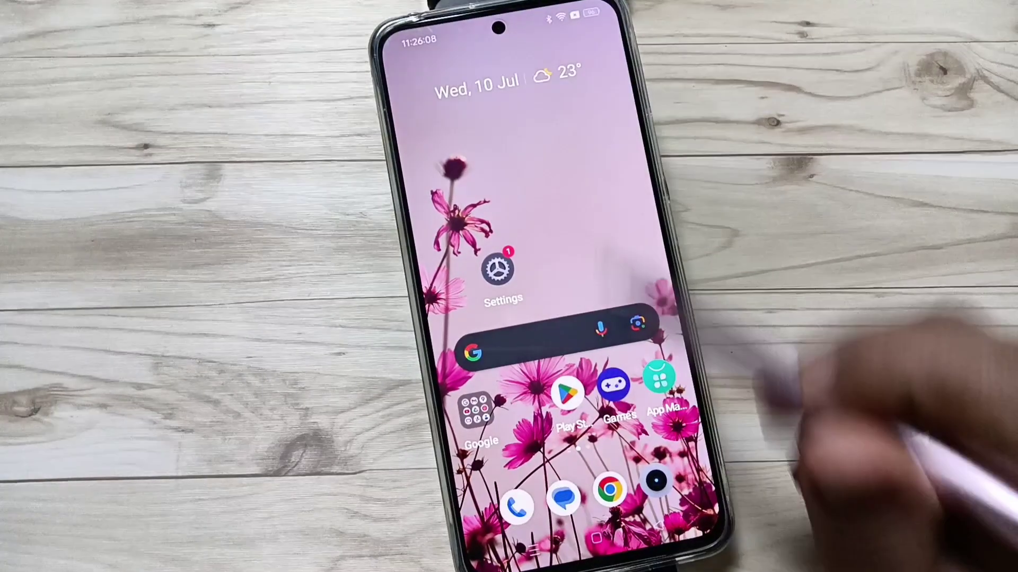
- Swipe up from the home screen to reveal the full app drawer
{"action": "left_click_drag", "start_coordinate": [572, 446], "coordinate": [572, 238]}
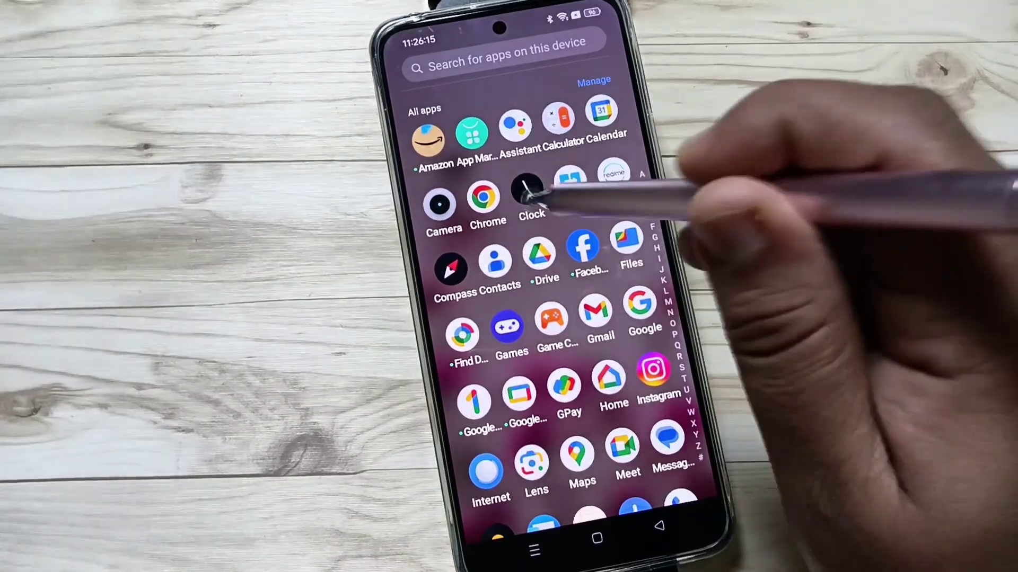
- Launch the Clock app from the app drawer
{"action": "left_click", "coordinate": [527, 193]}
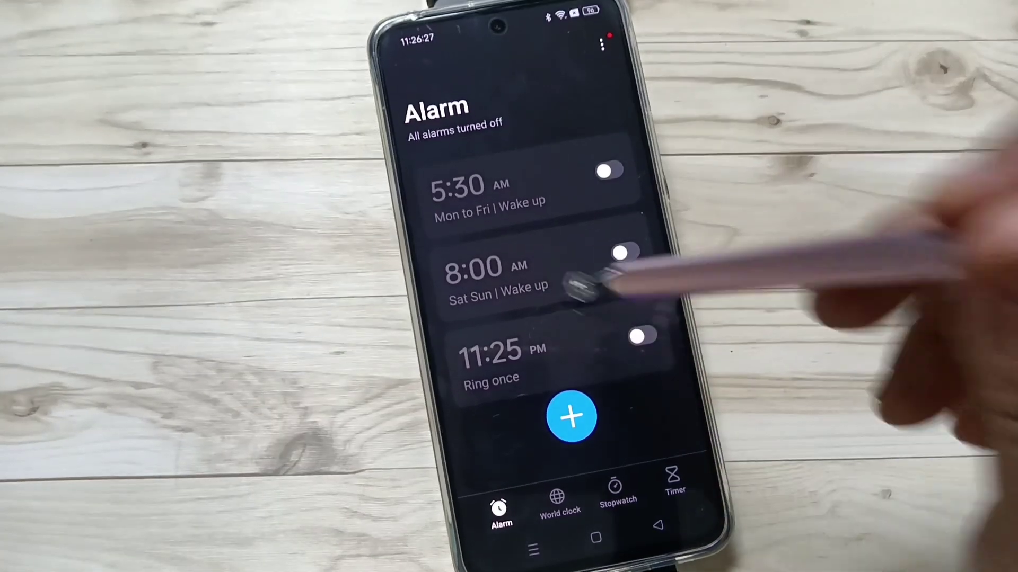
{"action": "left_click", "coordinate": [556, 286]}
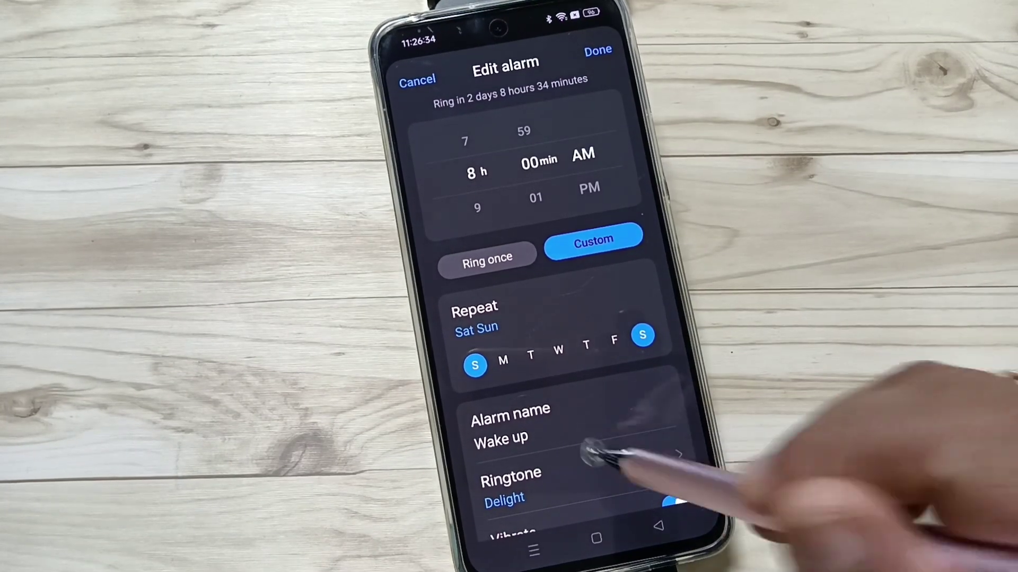
{"action": "left_click_drag", "start_coordinate": [601, 454], "coordinate": [593, 374]}
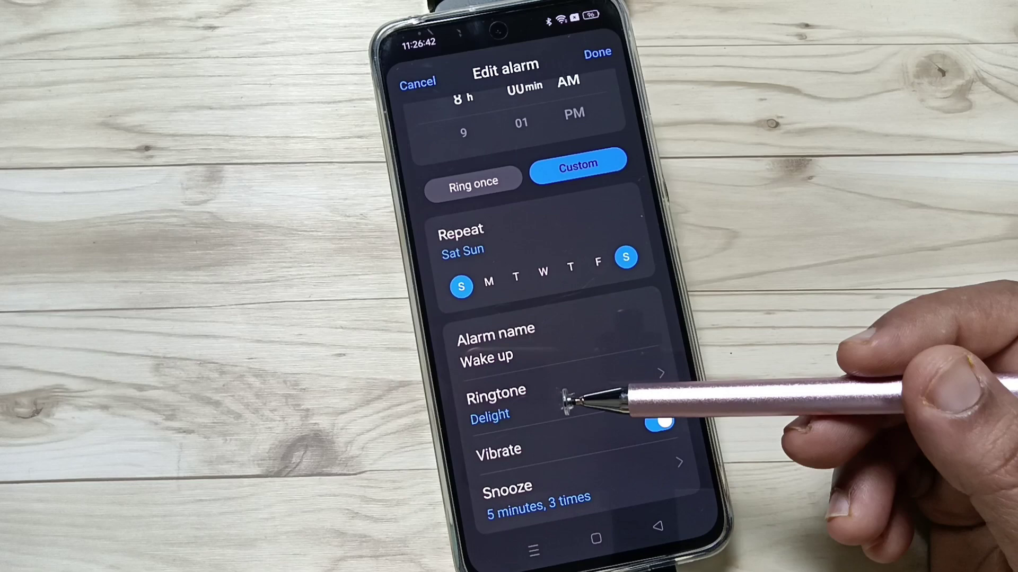
- Open the Ringtone setting of the weekend Wake up alarm
{"action": "left_click", "coordinate": [576, 398]}
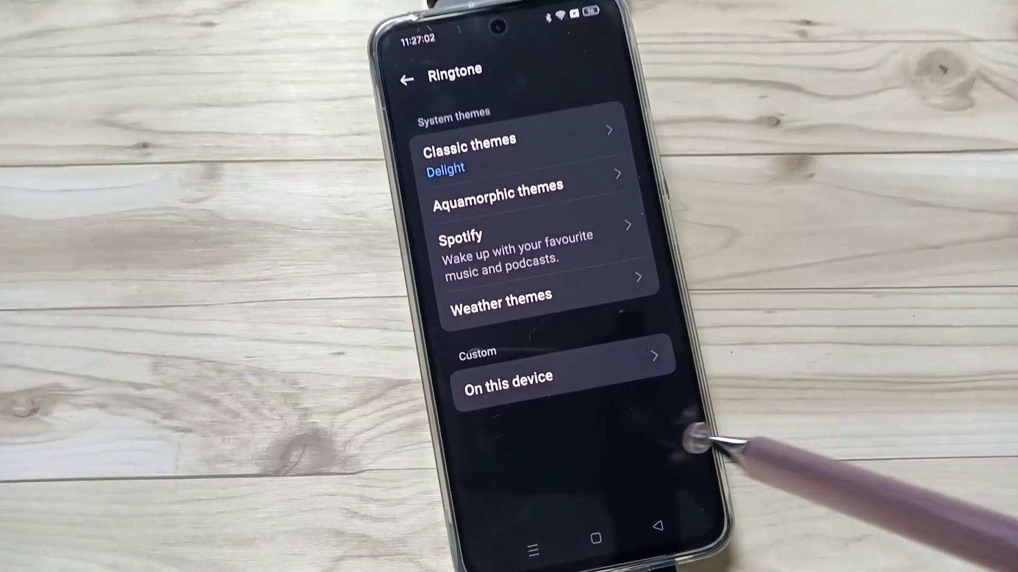
- Choose lut_gaye.mp3 from the device's music as the alarm ringtone
{"action": "left_click", "coordinate": [644, 362]}
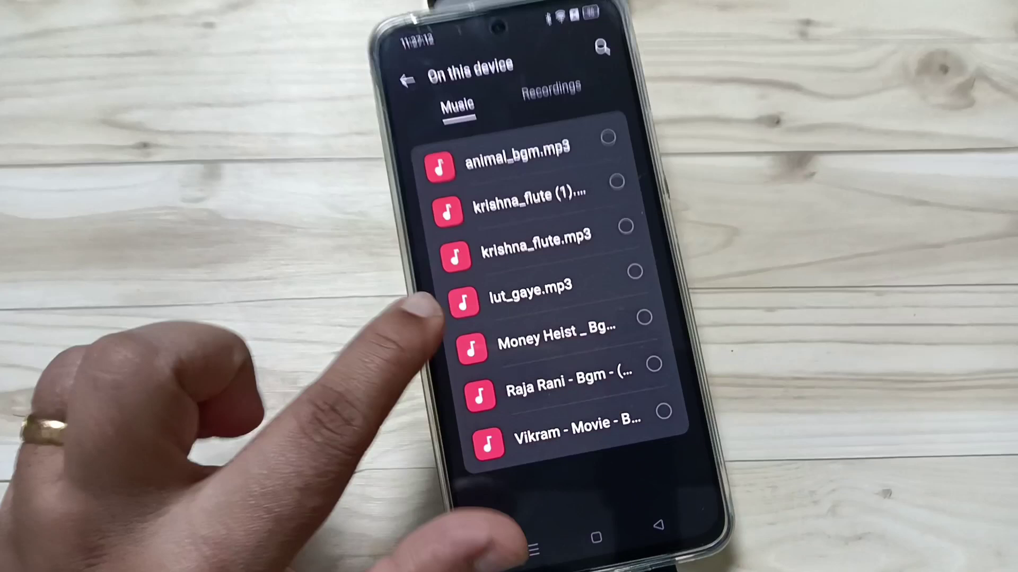
{"action": "left_click", "coordinate": [458, 296]}
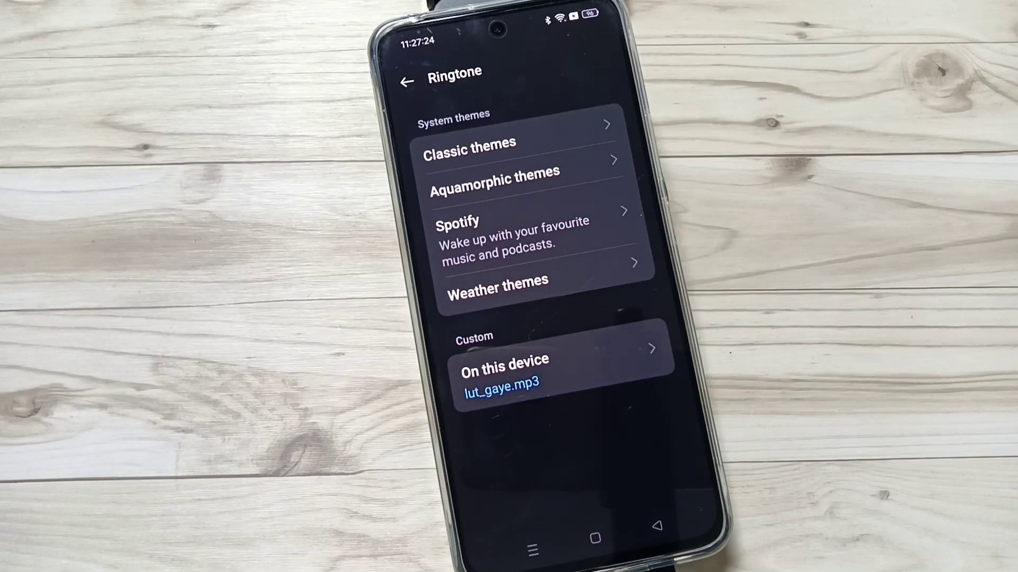
- Go back to the Wake up alarm's edit screen showing lut_gaye.mp3
{"action": "left_click", "coordinate": [657, 525]}
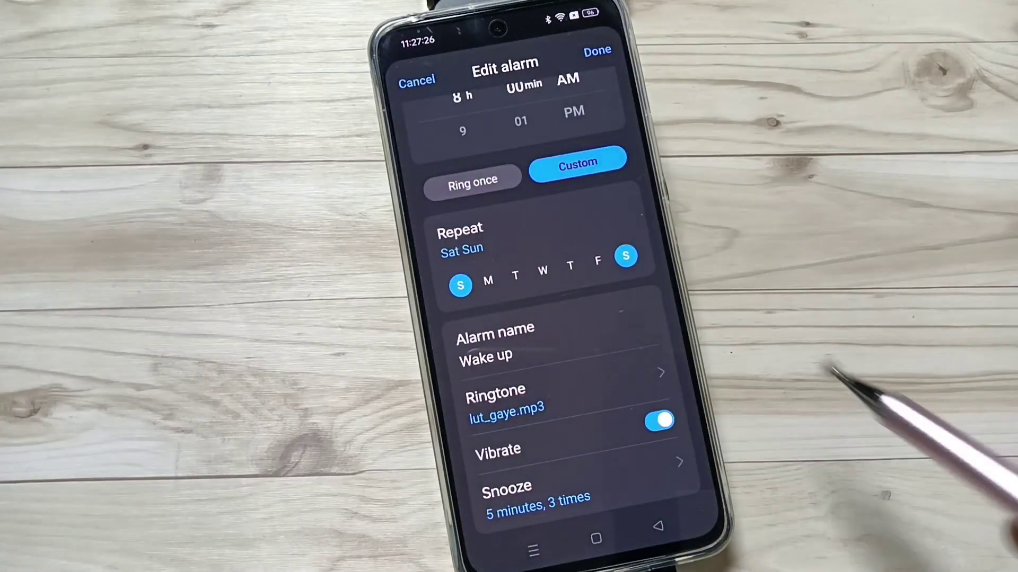